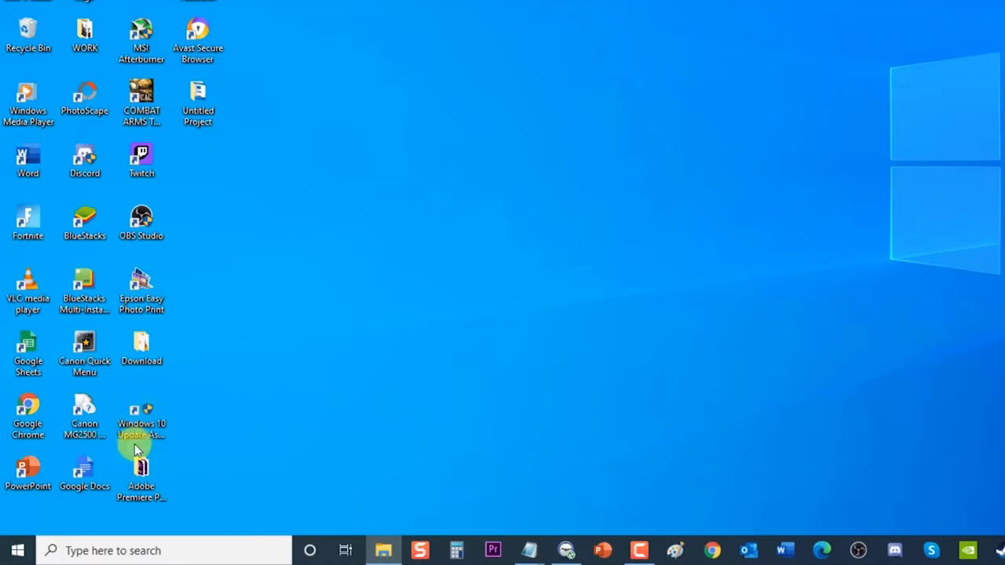
Bring up the Start power options, then close the Start menu without choosing any.
{"action": "left_click", "coordinate": [16, 549]}
{"action": "left_click", "coordinate": [18, 518]}
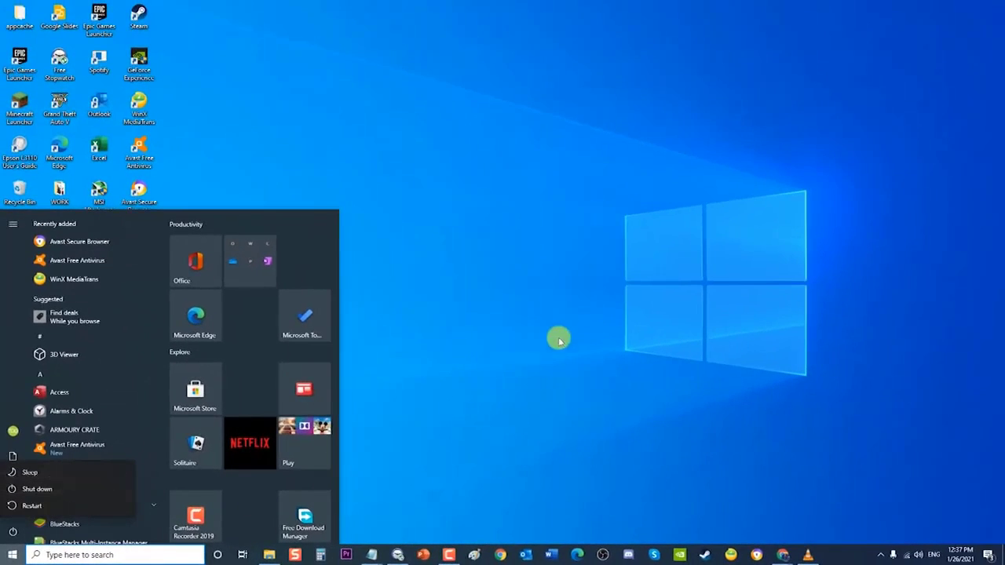
{"action": "left_click", "coordinate": [561, 293]}
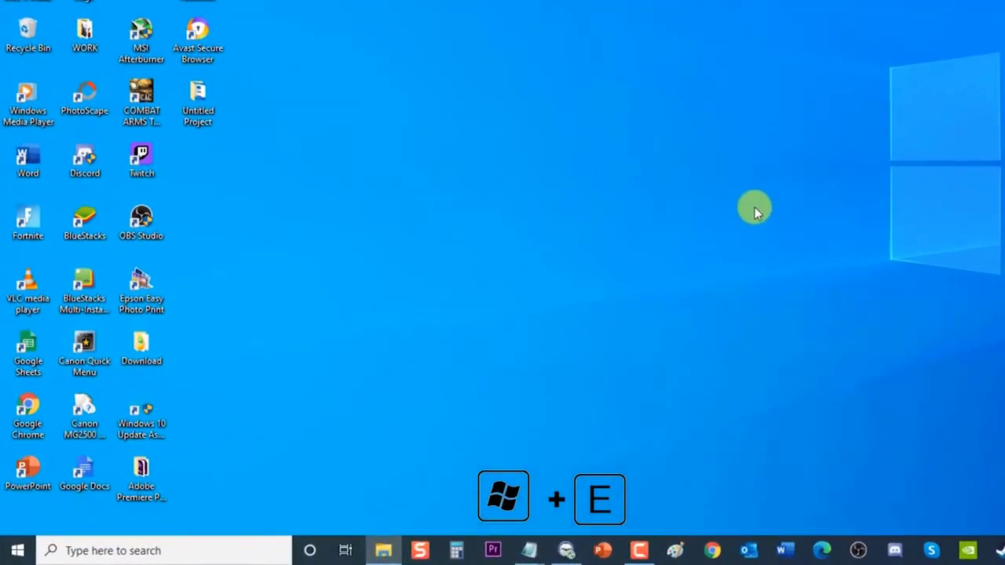
Look at the Call of Duty Modern Warfare folder in Documents, then start a fresh File Explorer window.
{"action": "key", "text": "super+e"}
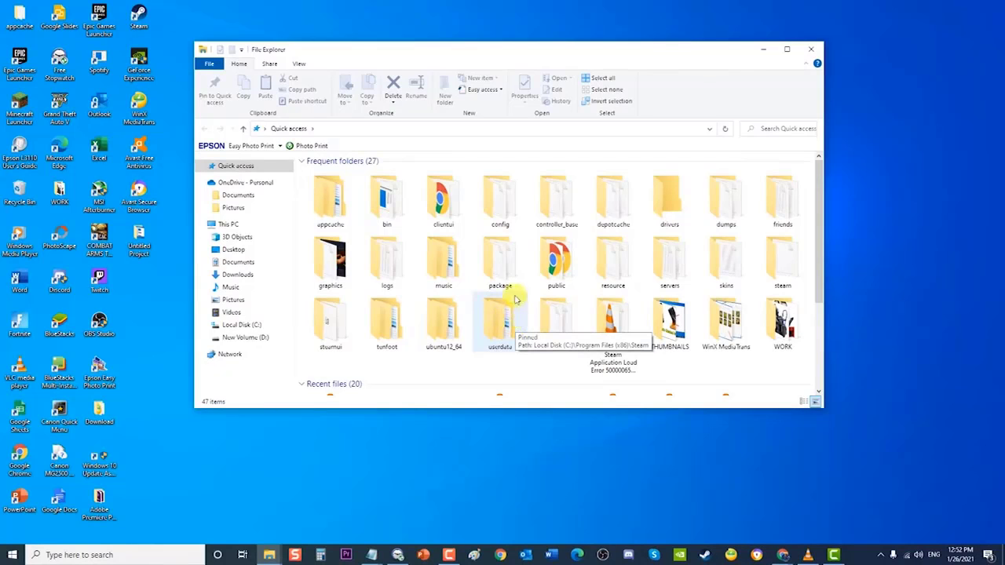
{"action": "left_click", "coordinate": [239, 262]}
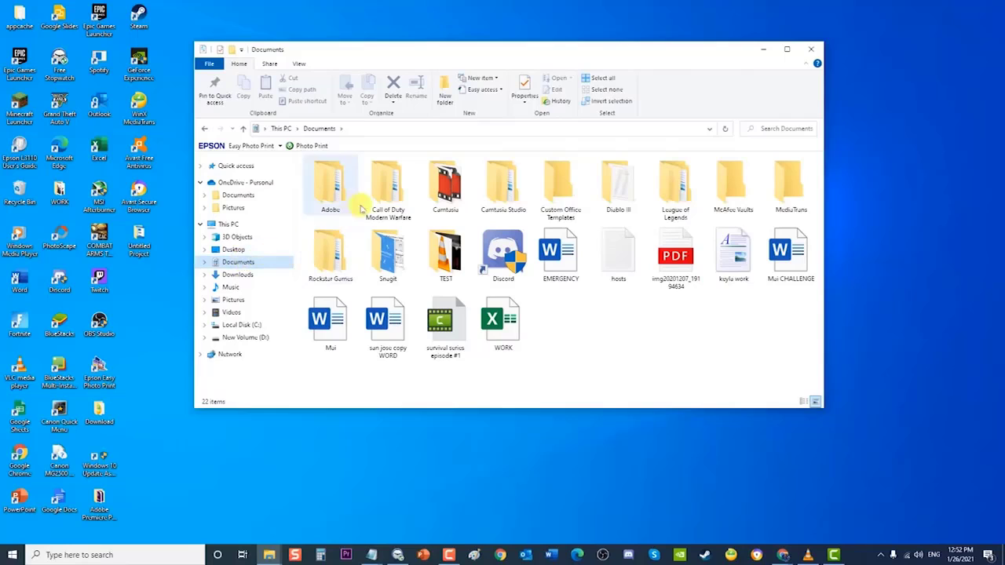
{"action": "left_click", "coordinate": [394, 192]}
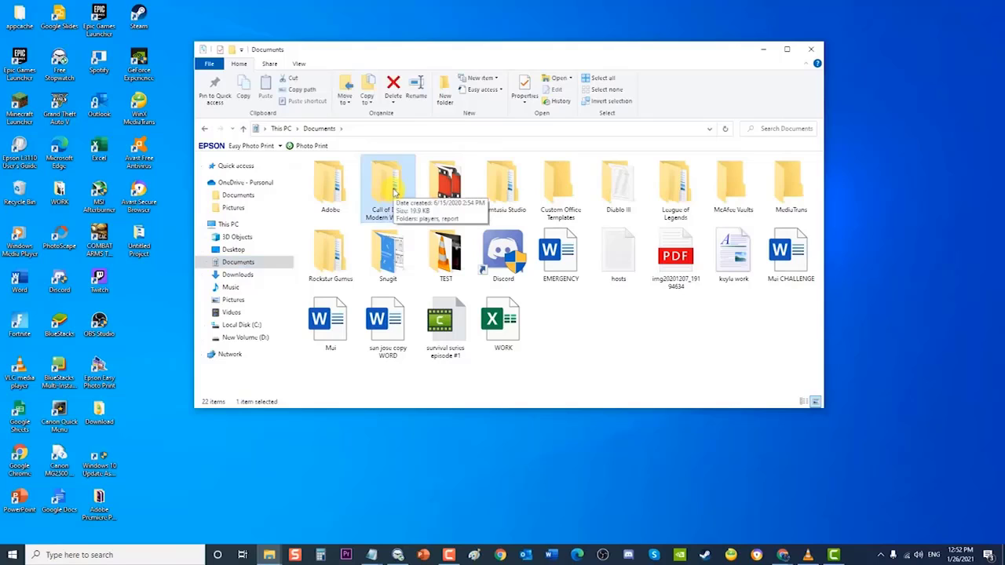
{"action": "right_click", "coordinate": [394, 193]}
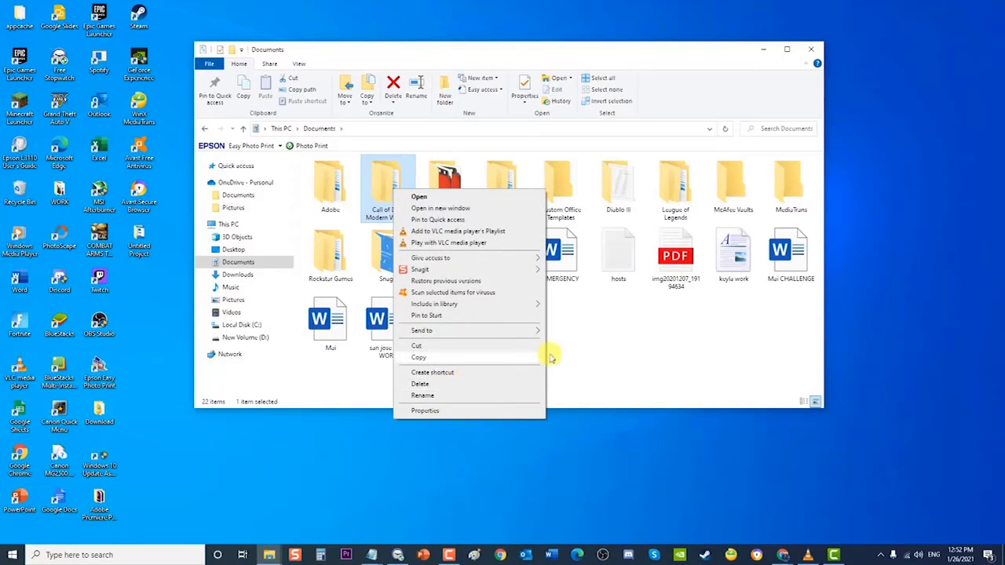
{"action": "left_click", "coordinate": [596, 339]}
{"action": "left_click", "coordinate": [812, 51]}
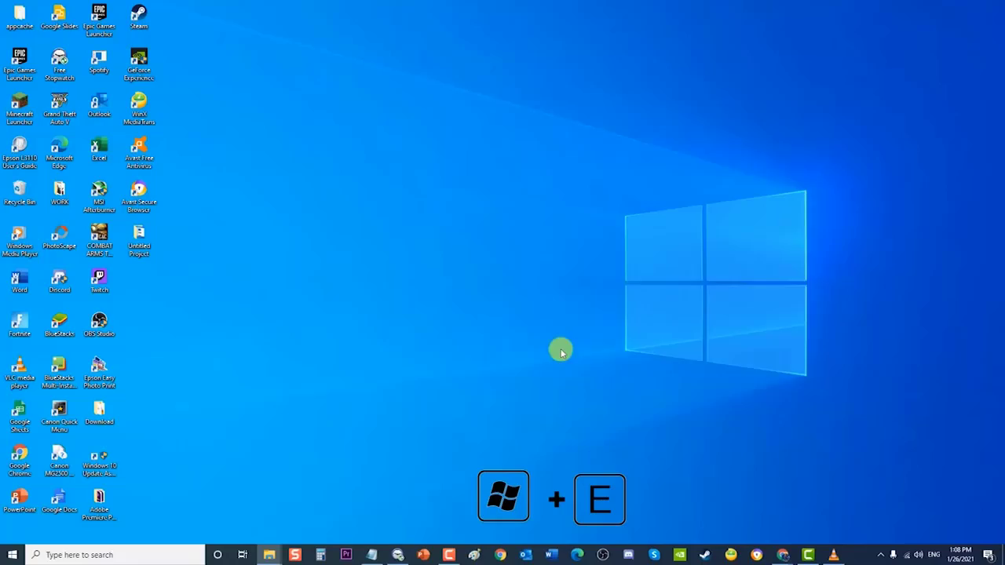
{"action": "key", "text": "super+e"}
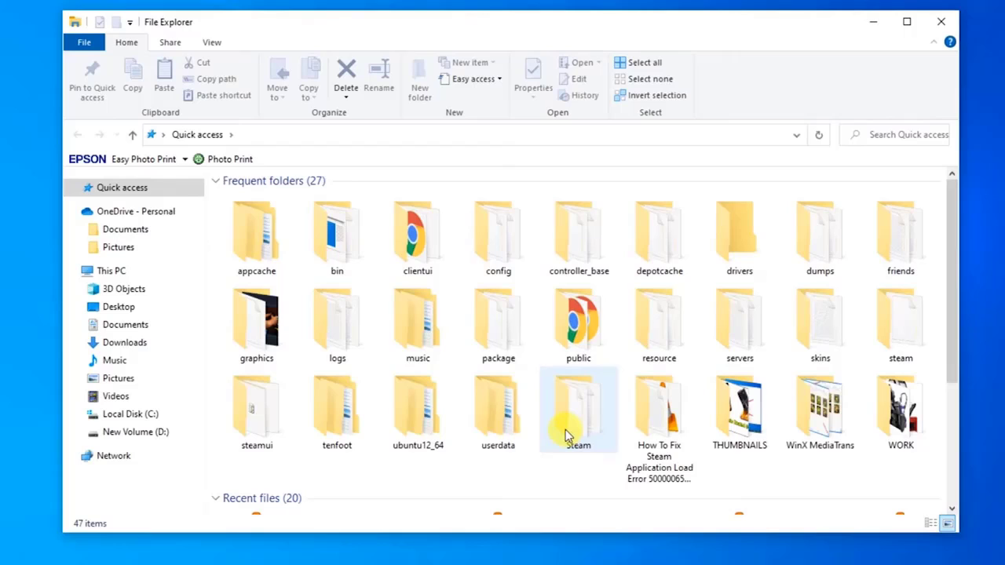
Go to C:\Program Files (x86)\Steam and copy the steam application file.
{"action": "left_click", "coordinate": [139, 419]}
{"action": "double_click", "coordinate": [248, 368]}
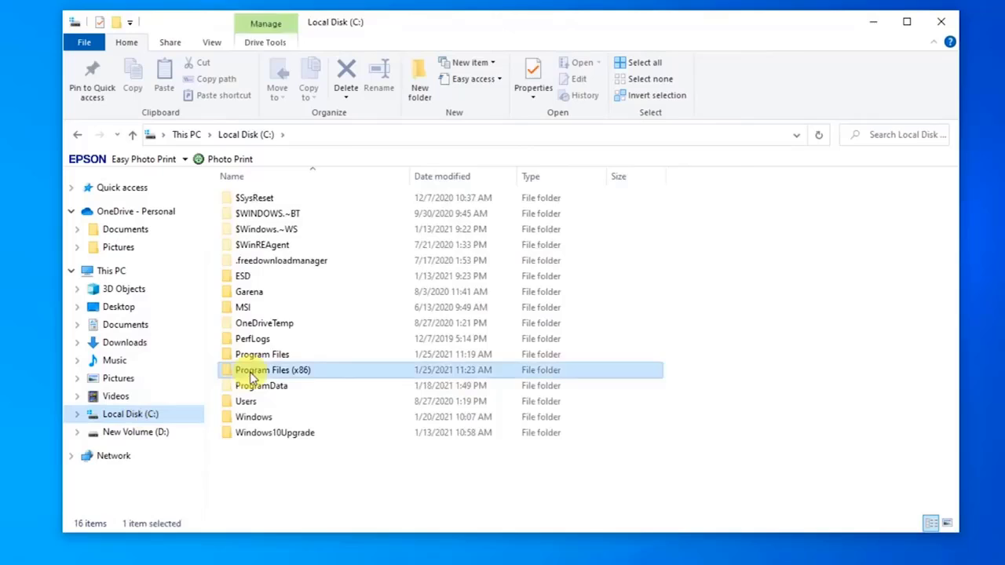
{"action": "scroll", "coordinate": [291, 351], "scroll_direction": "down", "scroll_amount": 7}
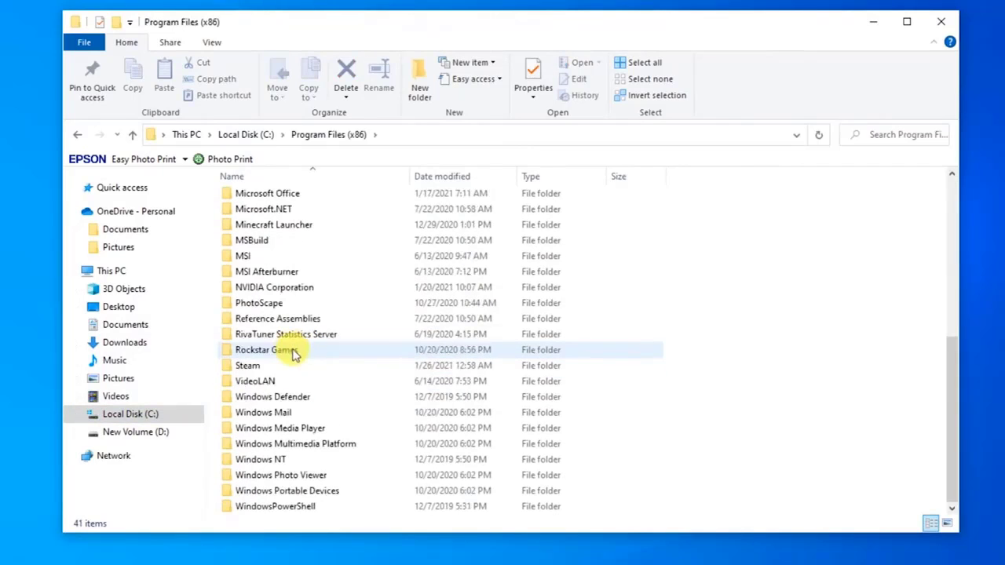
{"action": "left_click", "coordinate": [280, 368]}
{"action": "double_click", "coordinate": [280, 368]}
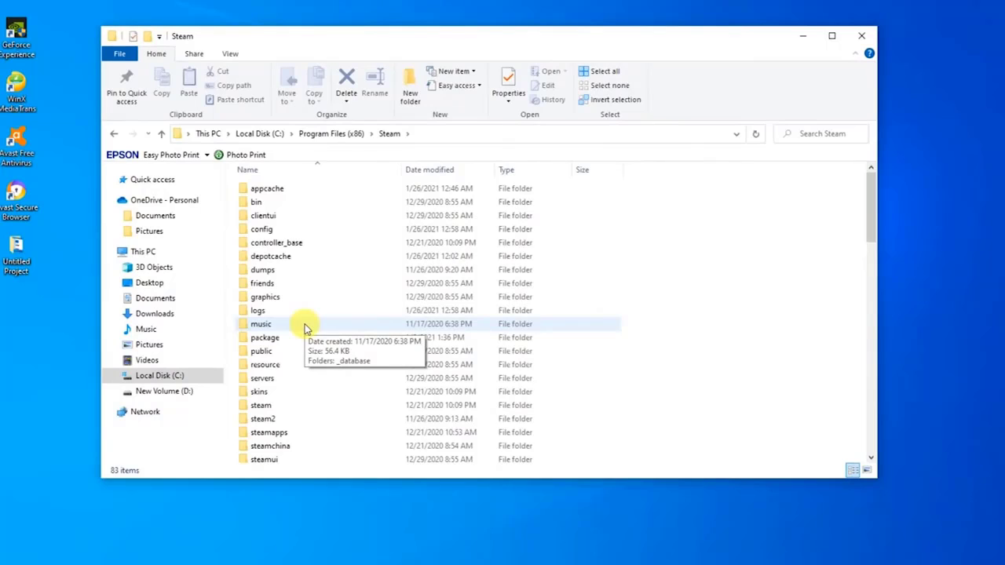
{"action": "scroll", "coordinate": [305, 328], "scroll_direction": "down", "scroll_amount": 14}
{"action": "scroll", "coordinate": [306, 330], "scroll_direction": "up", "scroll_amount": 1}
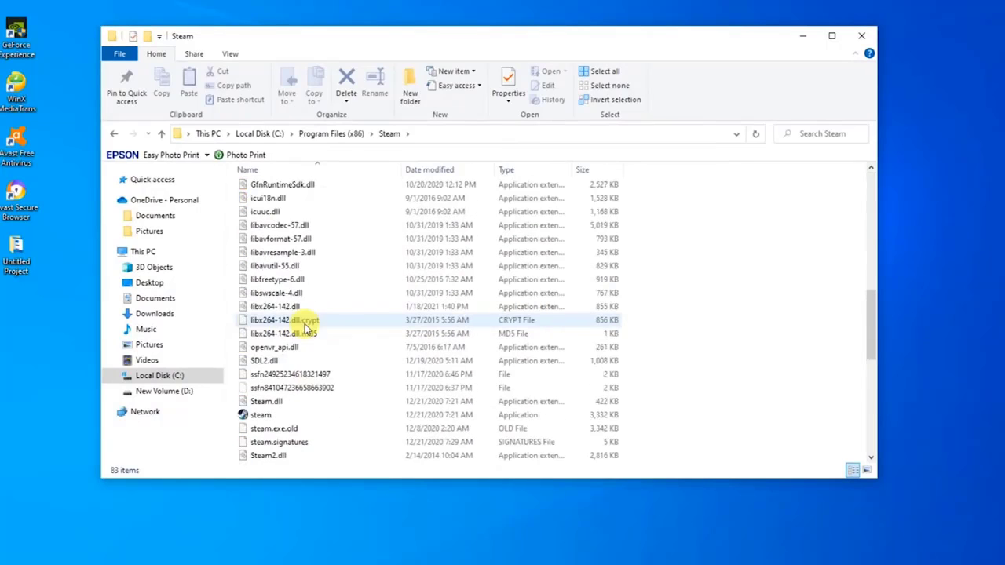
{"action": "scroll", "coordinate": [306, 328], "scroll_direction": "down", "scroll_amount": 3}
{"action": "left_click", "coordinate": [263, 293]}
{"action": "right_click", "coordinate": [264, 295]}
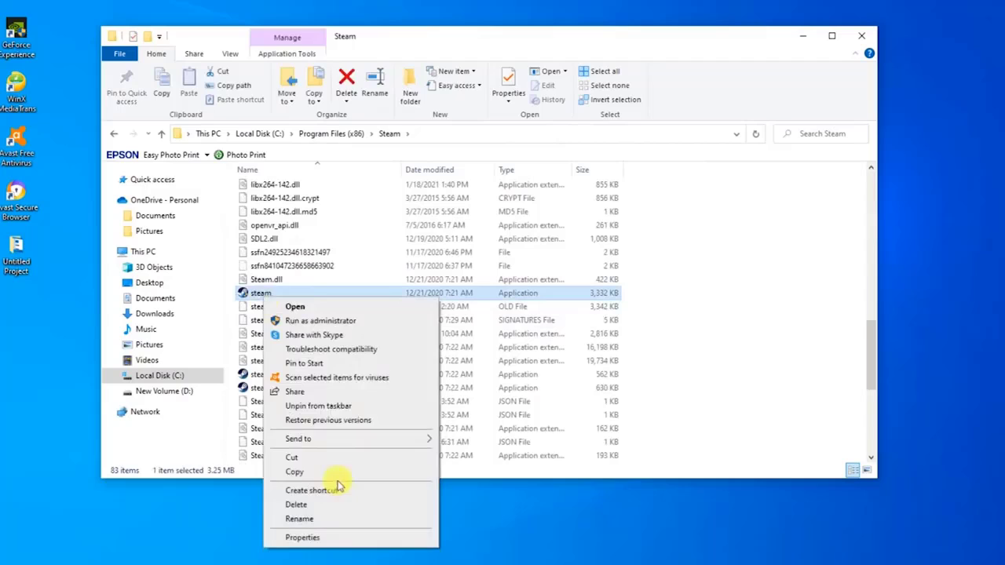
{"action": "left_click", "coordinate": [338, 472]}
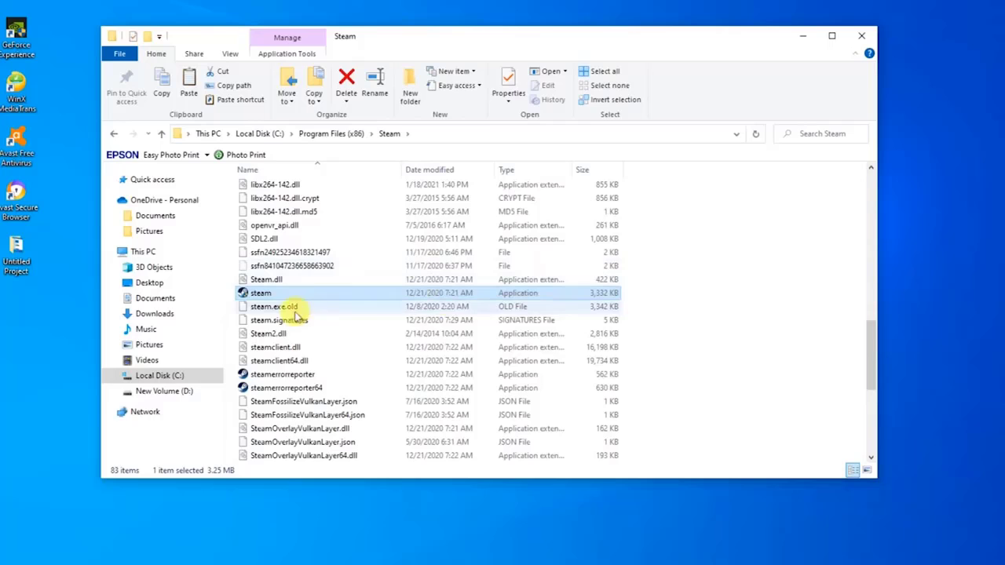
Go to C:\Program Files (x86)\Steam\steamapps\common.
{"action": "left_click", "coordinate": [151, 376]}
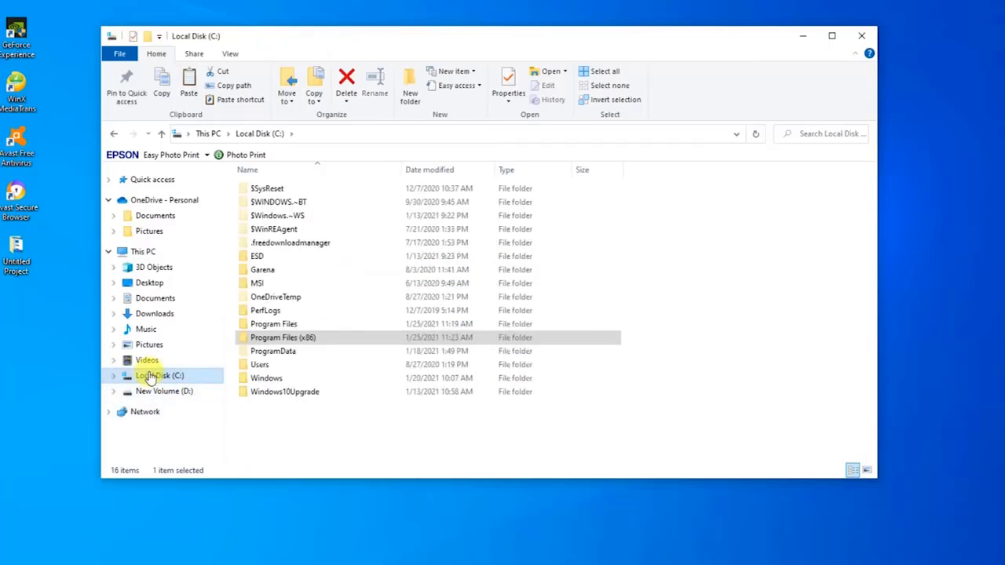
{"action": "double_click", "coordinate": [270, 339]}
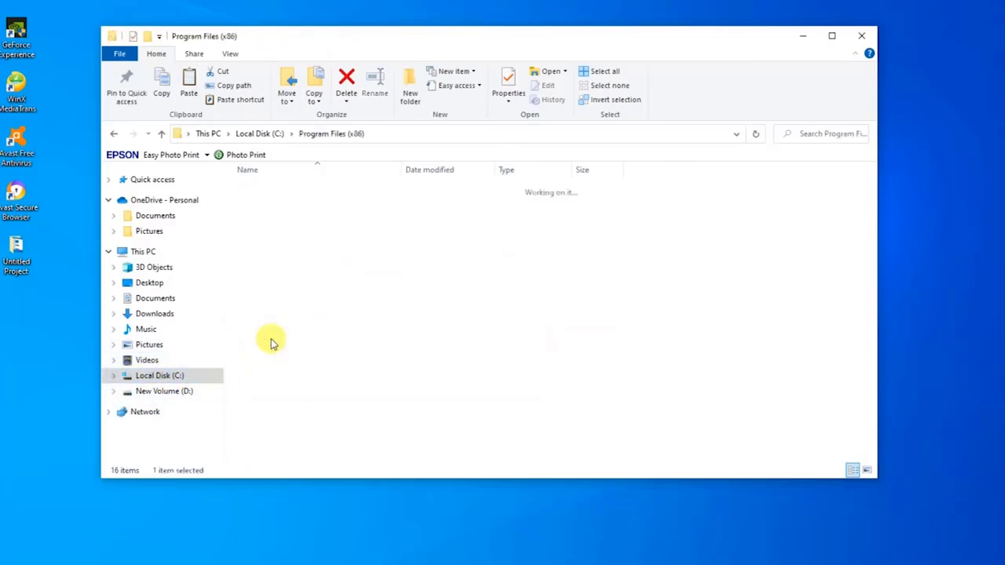
{"action": "scroll", "coordinate": [271, 361], "scroll_direction": "down", "scroll_amount": 6}
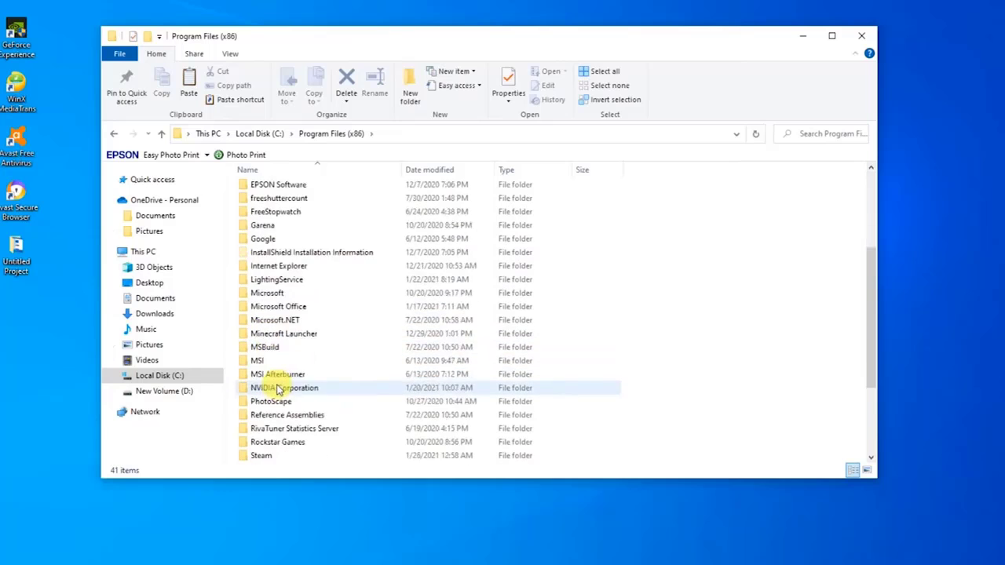
{"action": "double_click", "coordinate": [269, 379]}
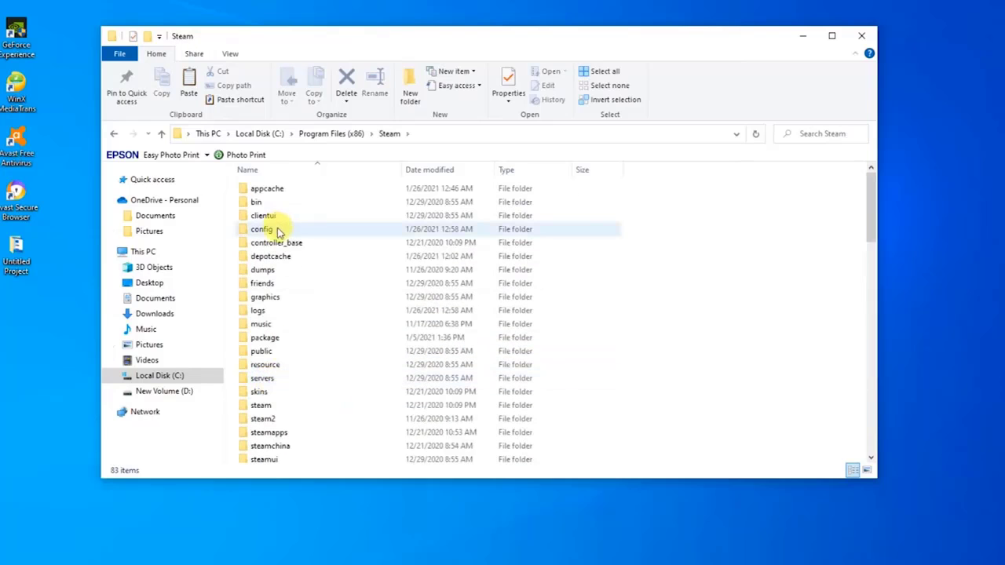
{"action": "double_click", "coordinate": [270, 433]}
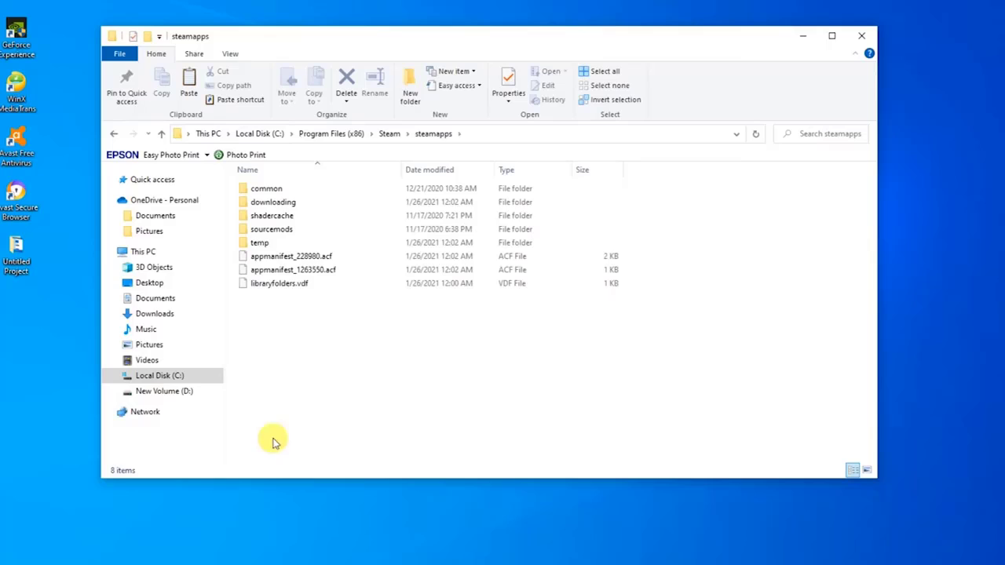
{"action": "double_click", "coordinate": [288, 190]}
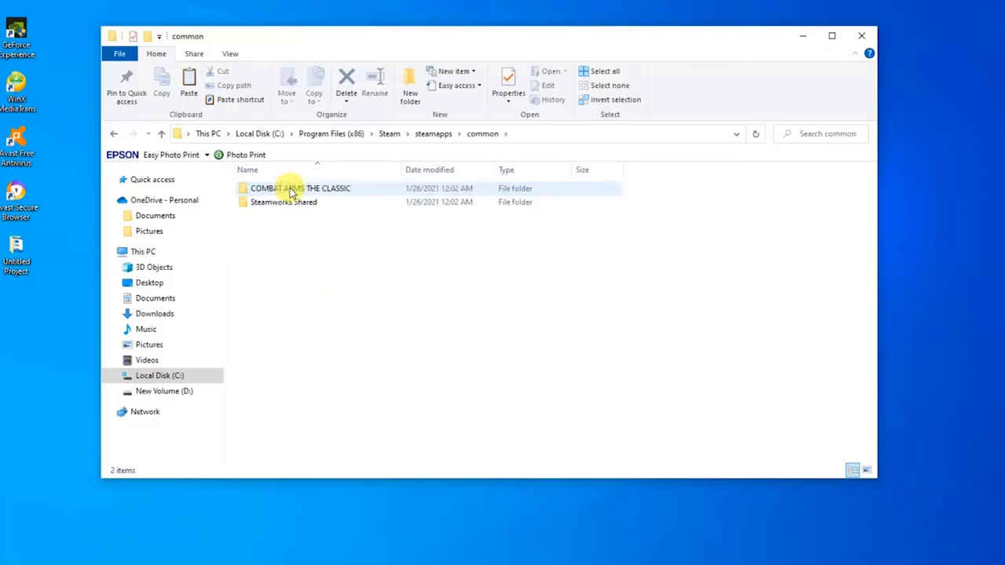
Inspect the COMBAT ARMS THE CLASSIC folder's context menu, dismiss it, and close File Explorer.
{"action": "left_click", "coordinate": [292, 192]}
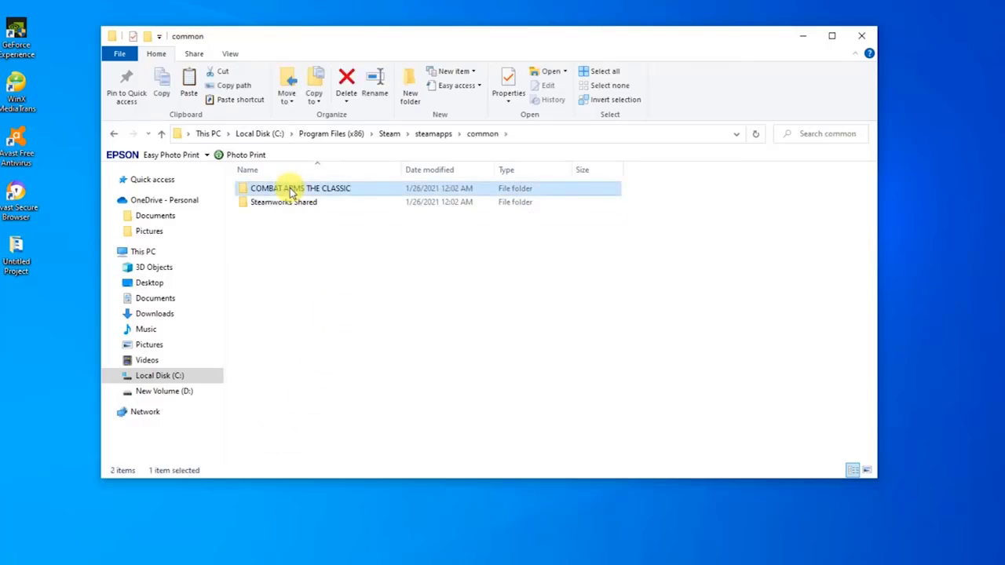
{"action": "right_click", "coordinate": [292, 193]}
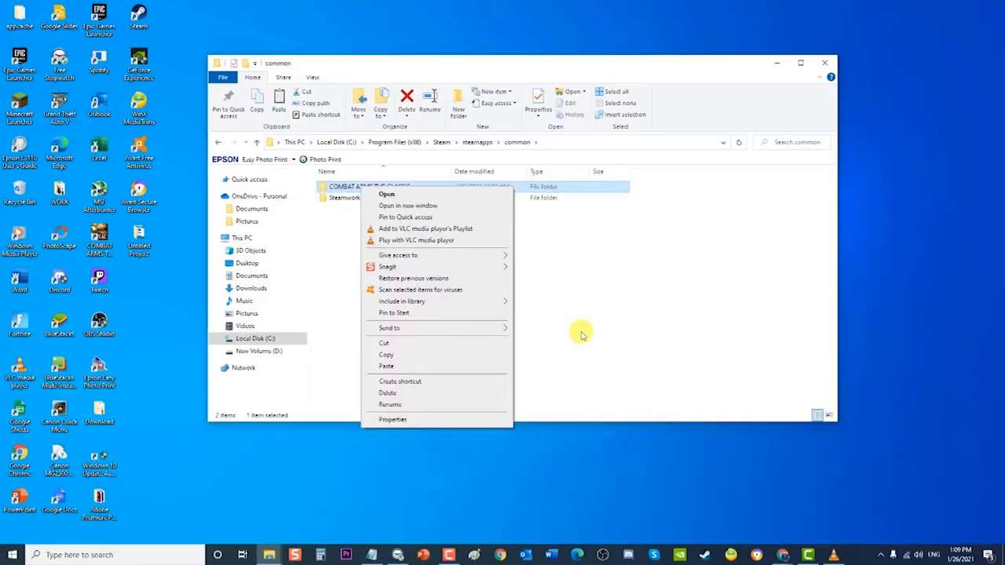
{"action": "left_click", "coordinate": [591, 319]}
{"action": "left_click", "coordinate": [829, 71]}
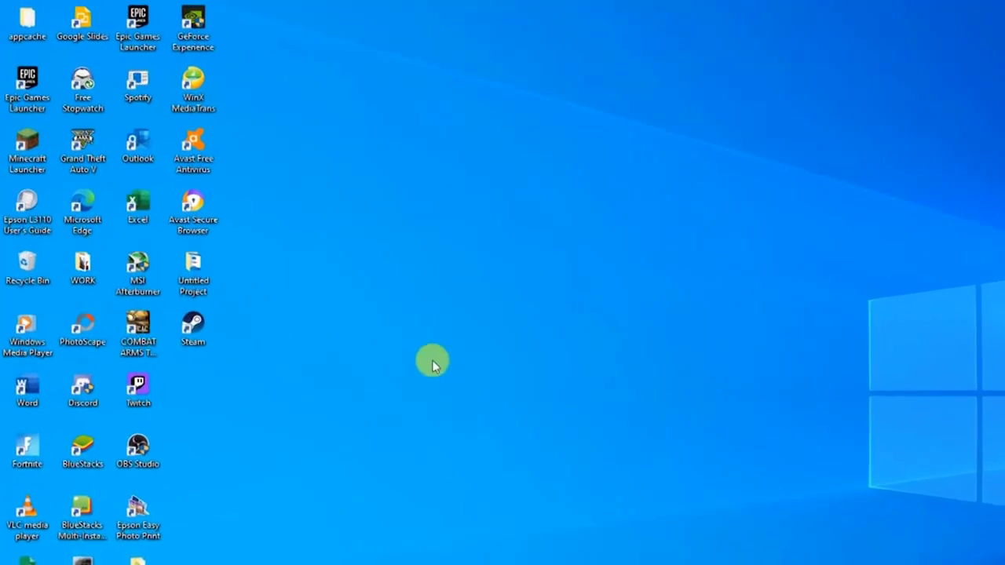
Launch Steam from the desktop icon and log in with the account password.
{"action": "double_click", "coordinate": [201, 333]}
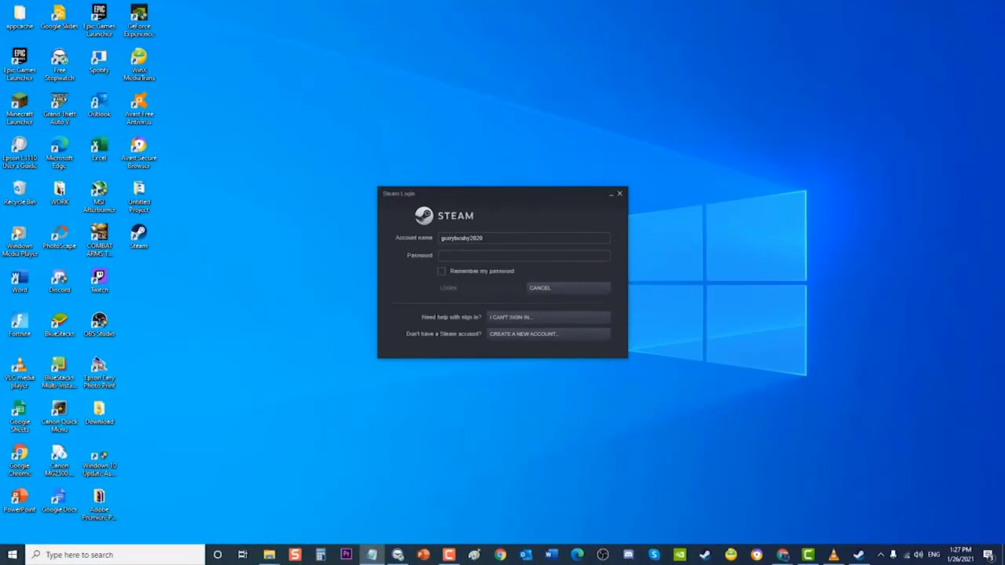
{"action": "left_click", "coordinate": [464, 257]}
{"action": "type", "text": "************"}
{"action": "left_click", "coordinate": [477, 287]}
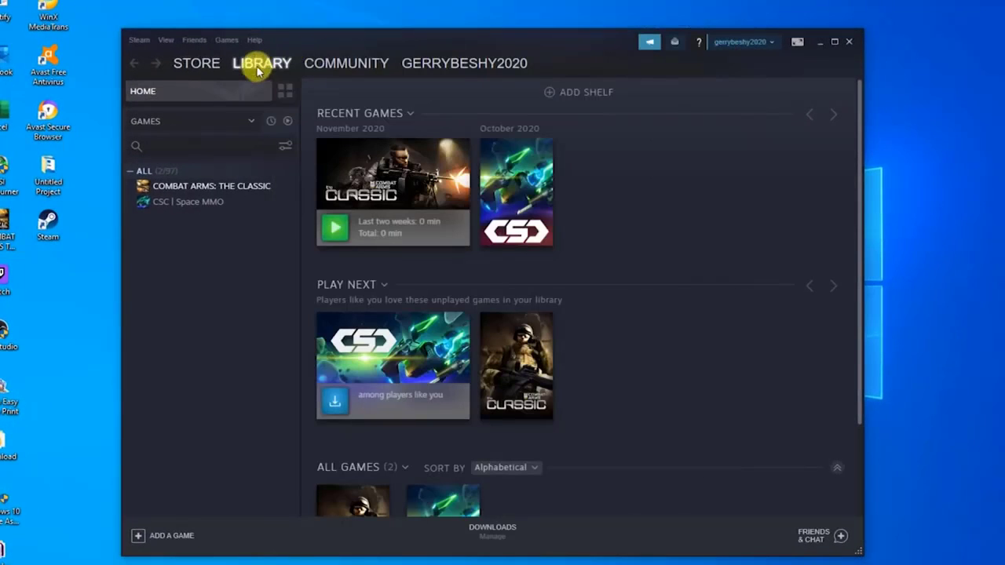
Run Verify integrity of game files from COMBAT ARMS: THE CLASSIC's Properties, Local Files section.
{"action": "left_click", "coordinate": [235, 194]}
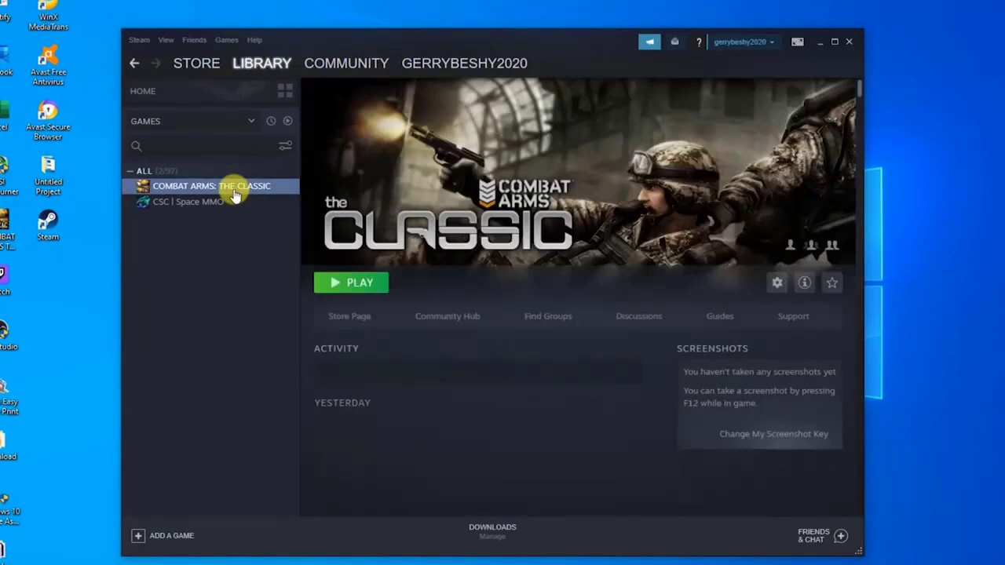
{"action": "right_click", "coordinate": [234, 194]}
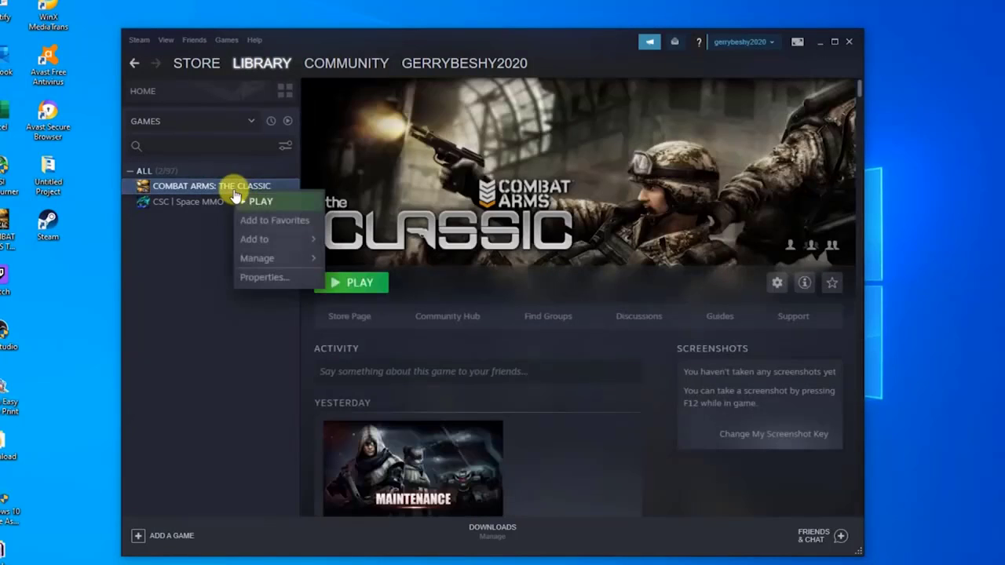
{"action": "left_click", "coordinate": [268, 279]}
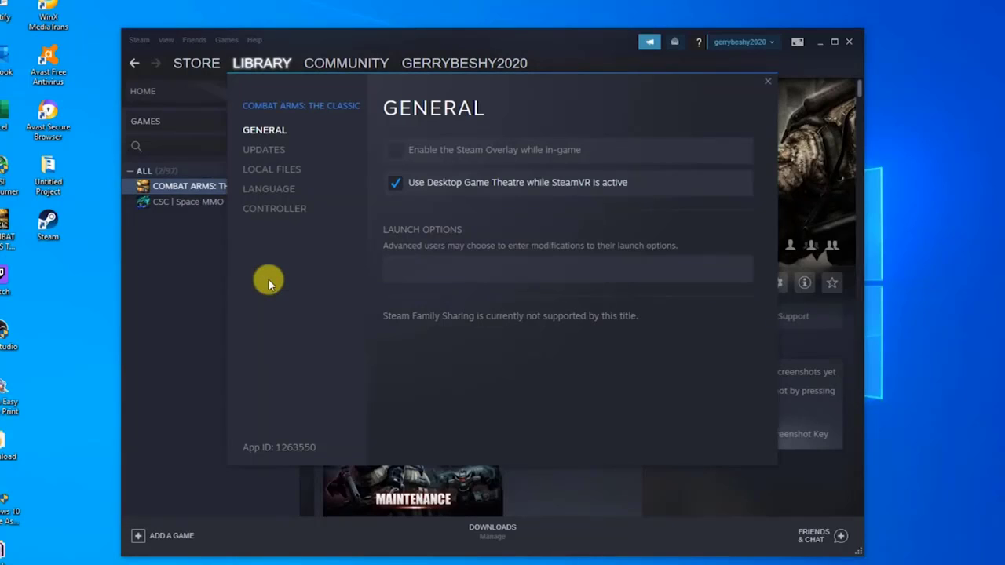
{"action": "left_click", "coordinate": [272, 169]}
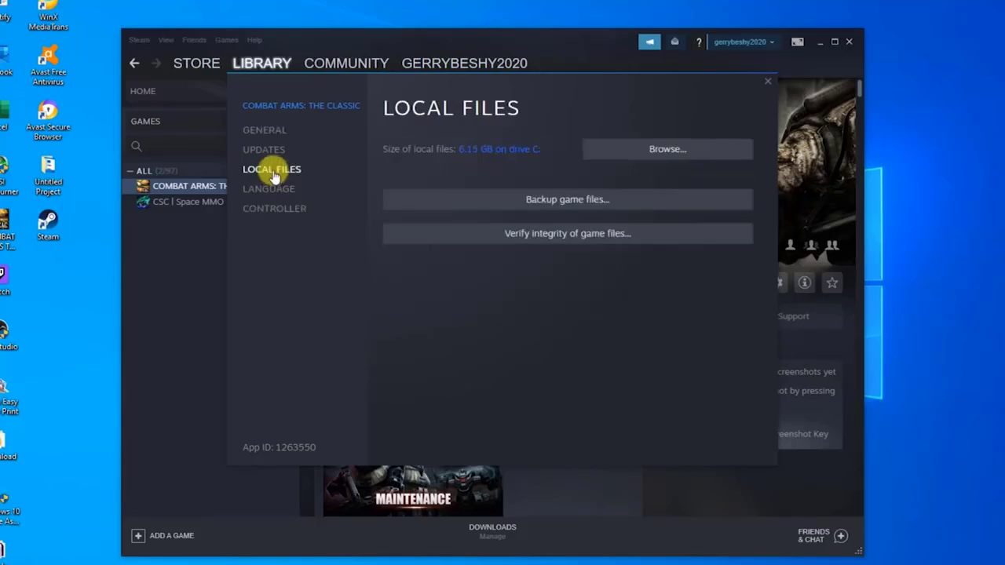
{"action": "left_click", "coordinate": [524, 239]}
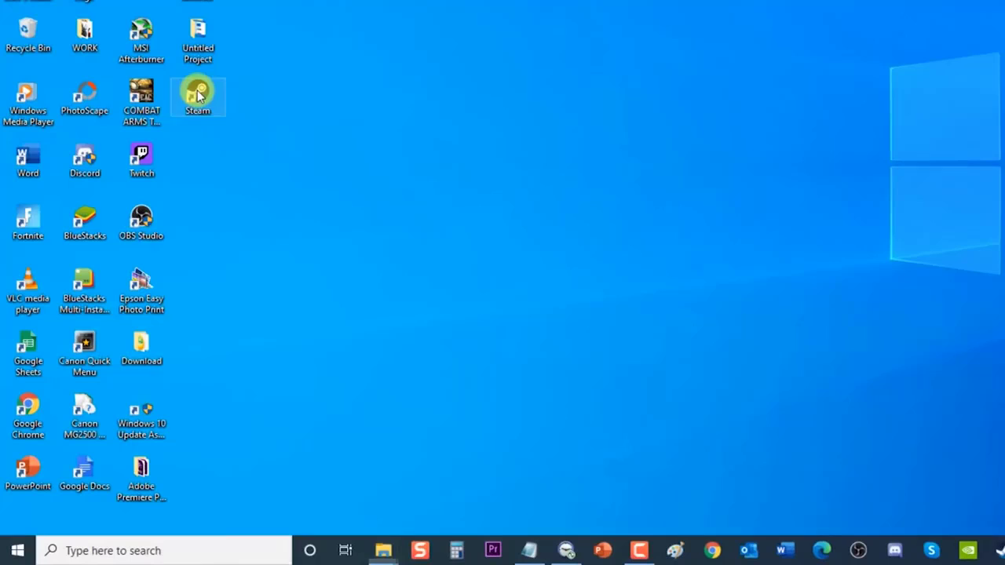
Enable 'Run this program as an administrator' in the Steam shortcut's Compatibility properties, then apply and close.
{"action": "right_click", "coordinate": [138, 232]}
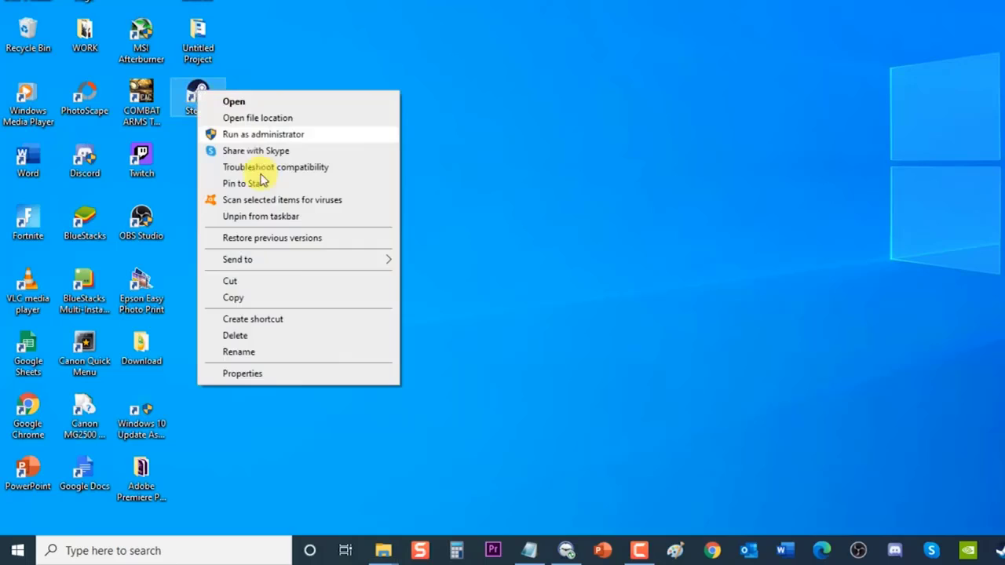
{"action": "left_click", "coordinate": [300, 373]}
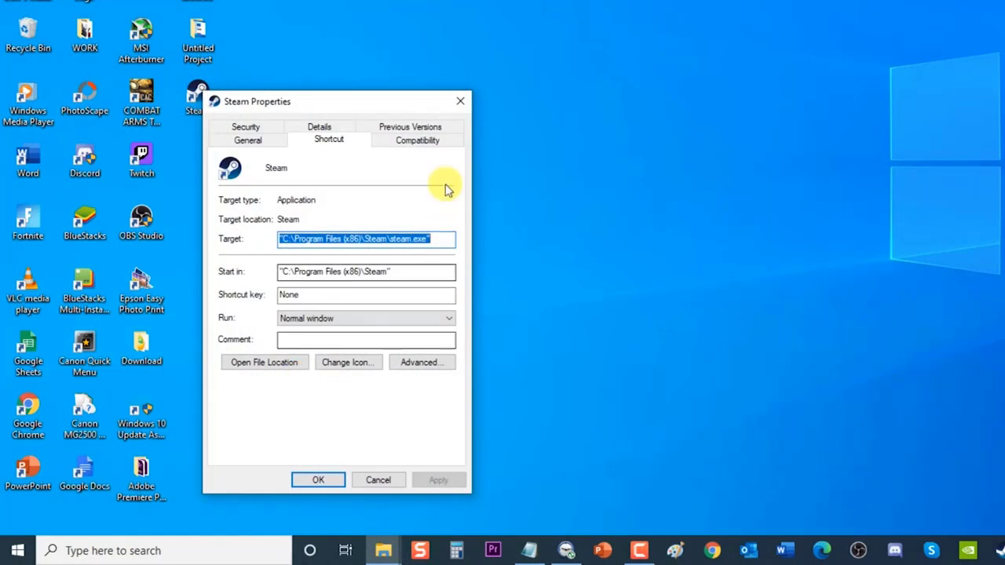
{"action": "left_click", "coordinate": [421, 144]}
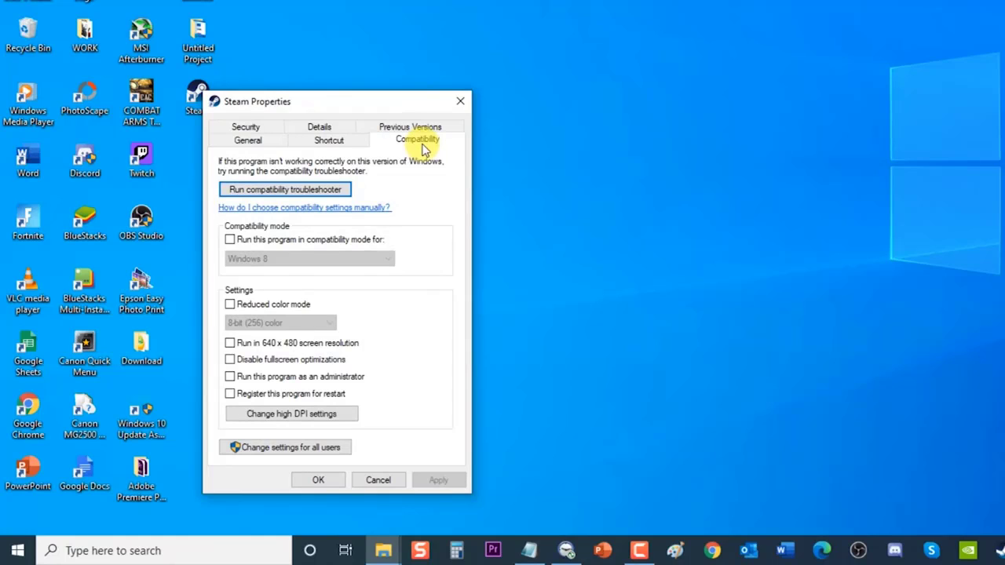
{"action": "left_click", "coordinate": [229, 377]}
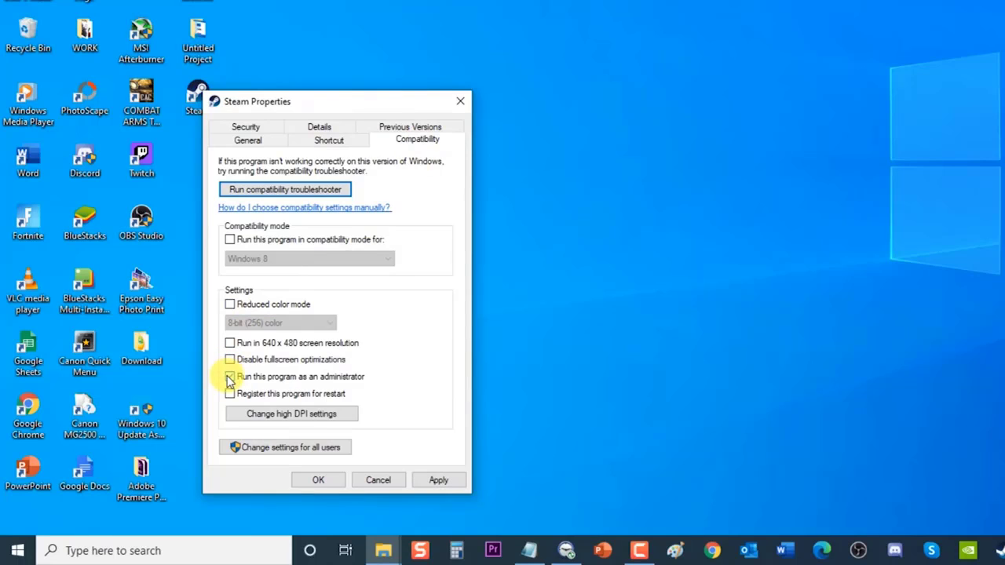
{"action": "left_click", "coordinate": [229, 377]}
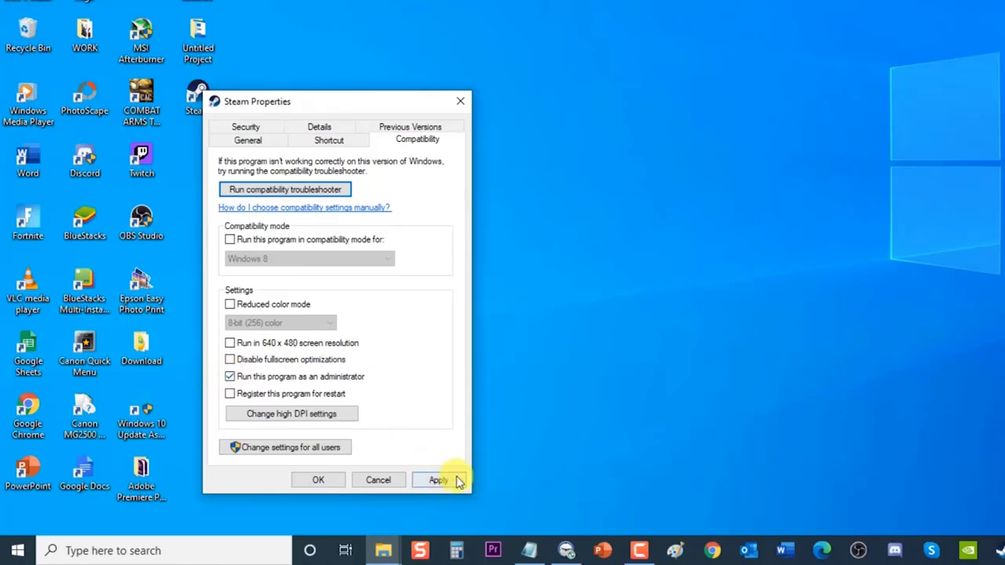
{"action": "left_click", "coordinate": [455, 480]}
{"action": "left_click", "coordinate": [320, 480]}
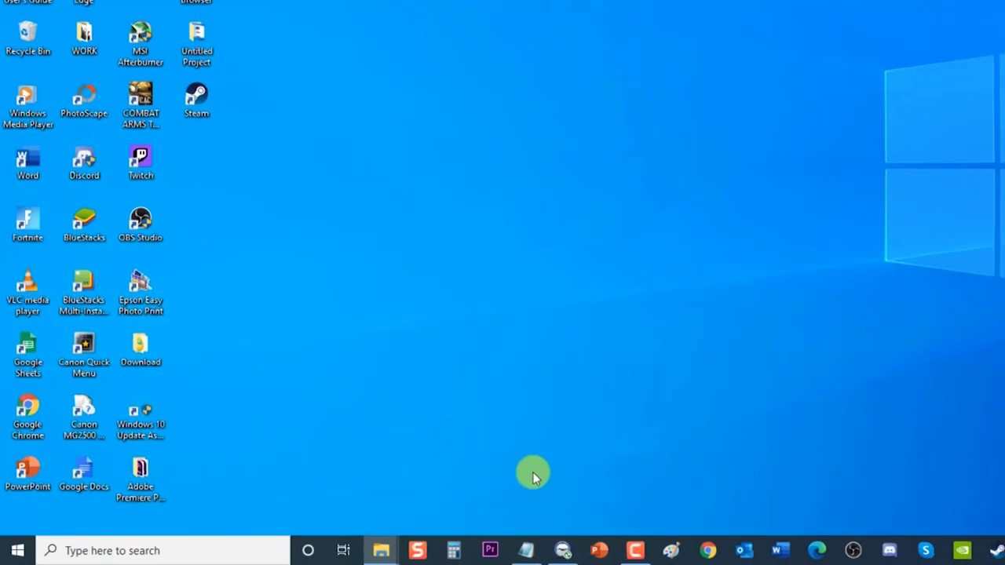